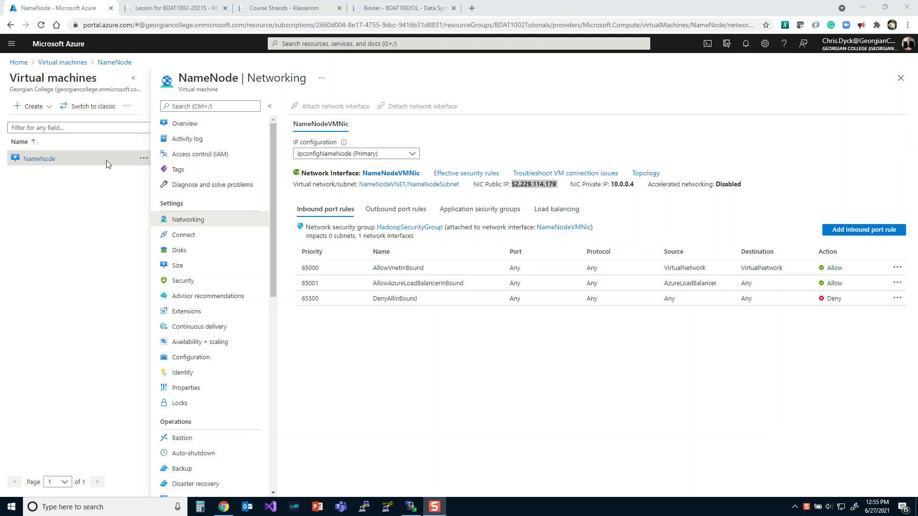
- Open the NameNode virtual machine from the virtual machines list and show its Networking settings
click(67, 62)
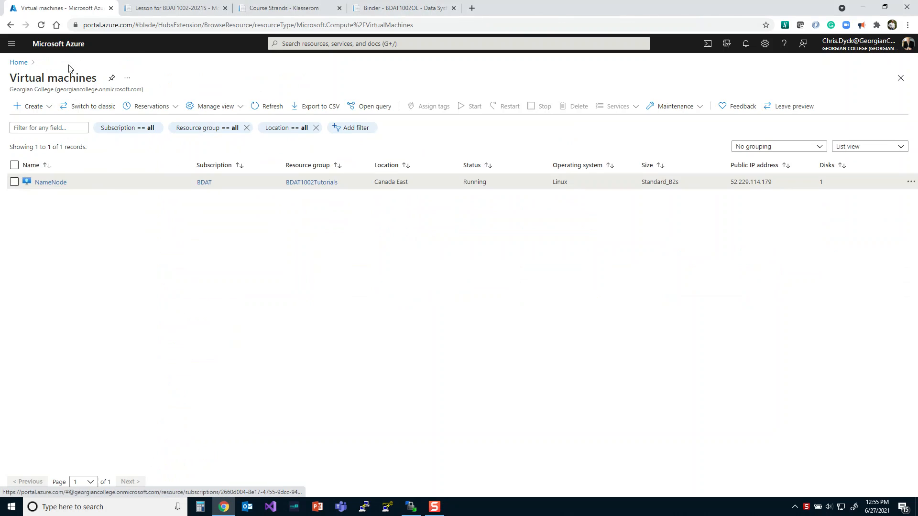
click(57, 184)
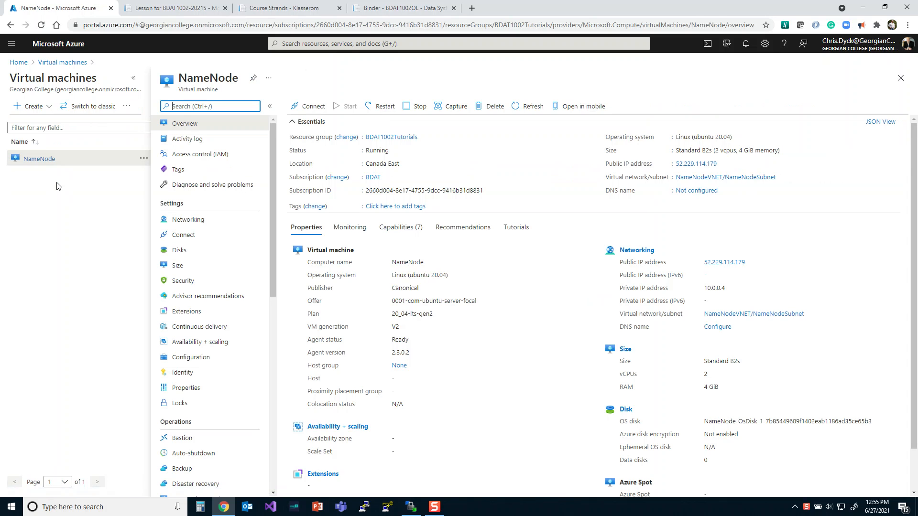
click(197, 221)
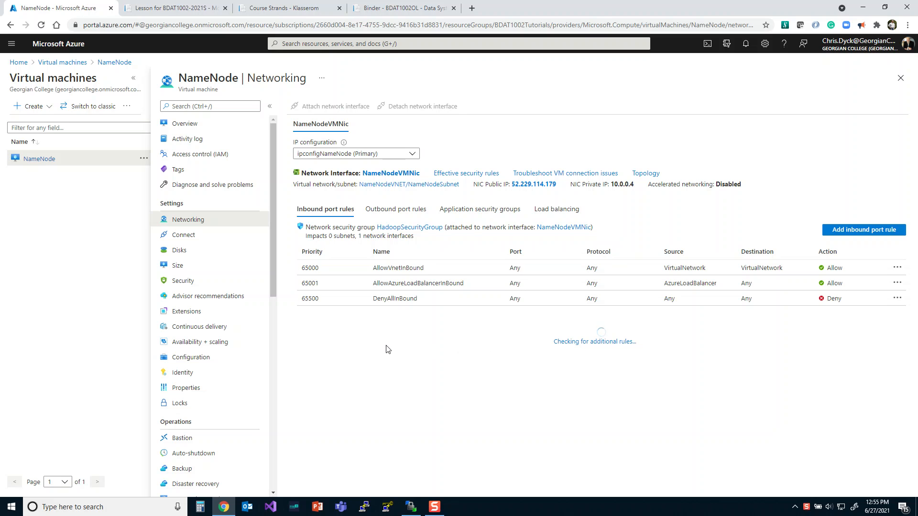
- Switch to WinSCP and try to log in to the saved NameNode2 session
click(411, 507)
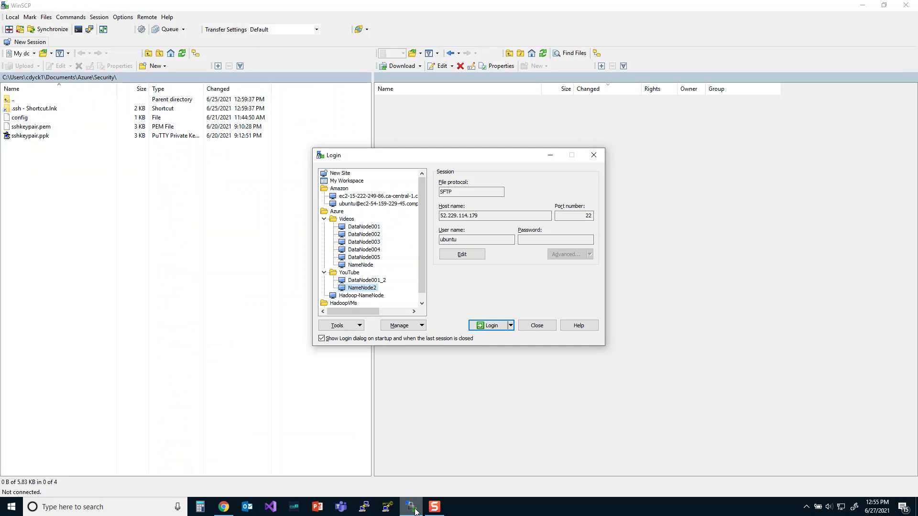
click(496, 327)
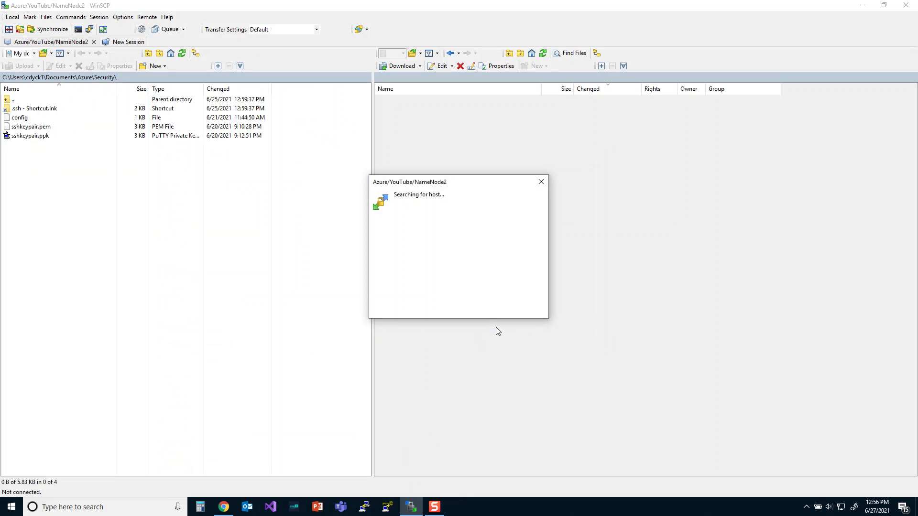
click(539, 185)
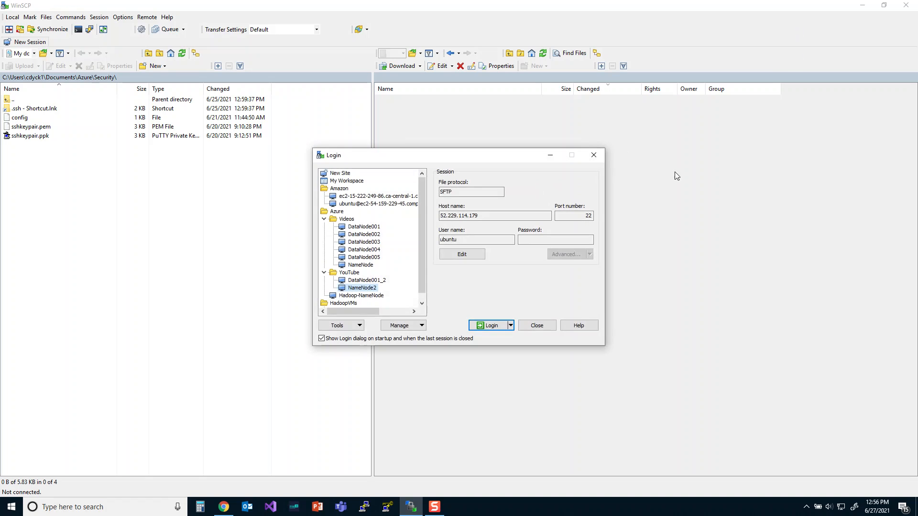
- Switch back to the Azure portal and start a new inbound port rule for NameNode using the SSH service
click(229, 506)
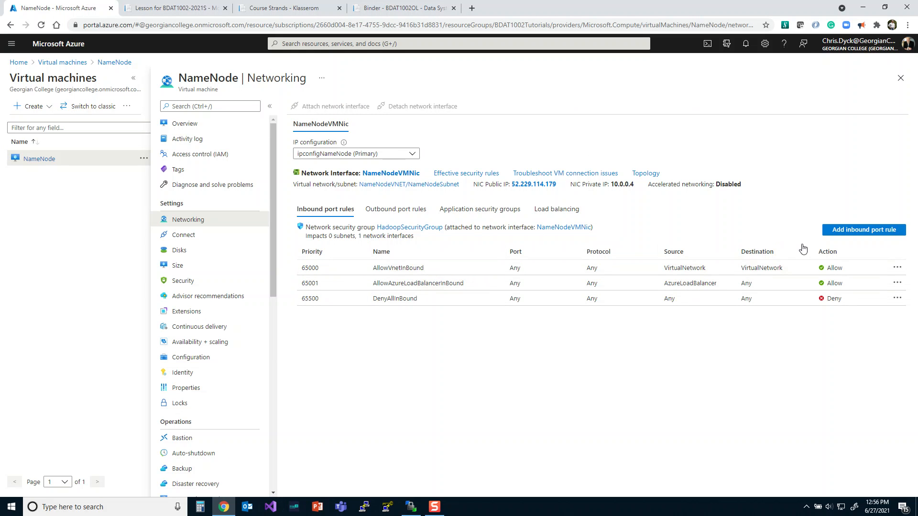
click(841, 233)
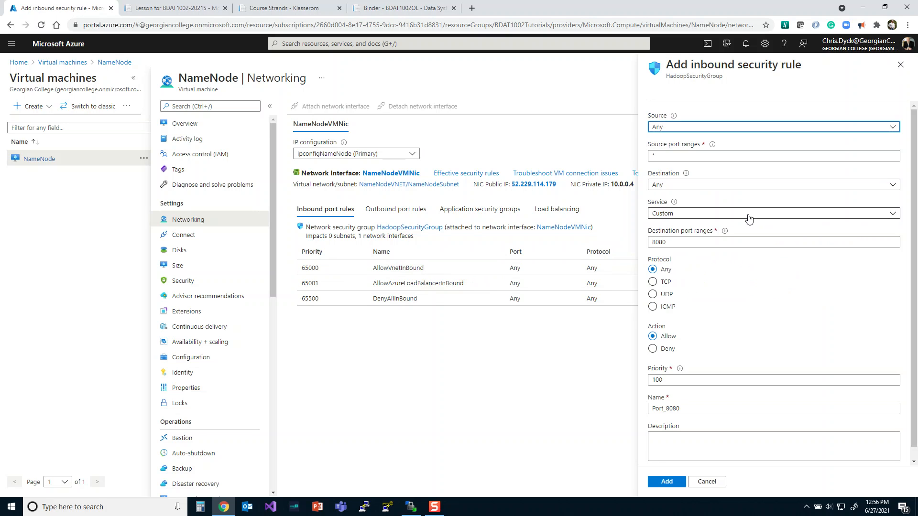
click(668, 190)
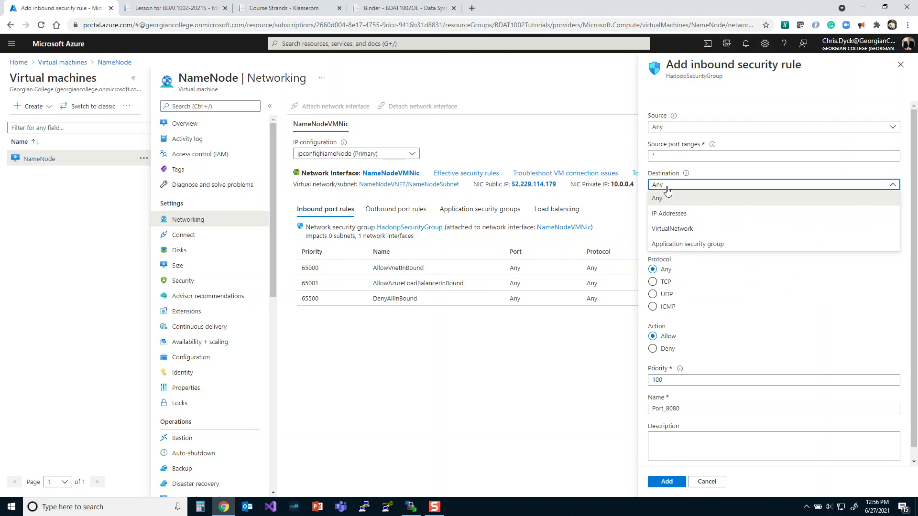
click(668, 188)
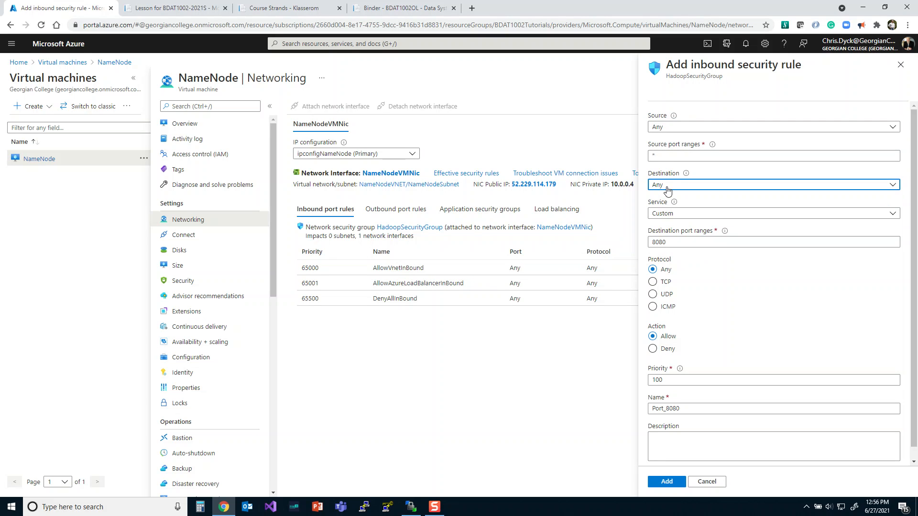
click(668, 188)
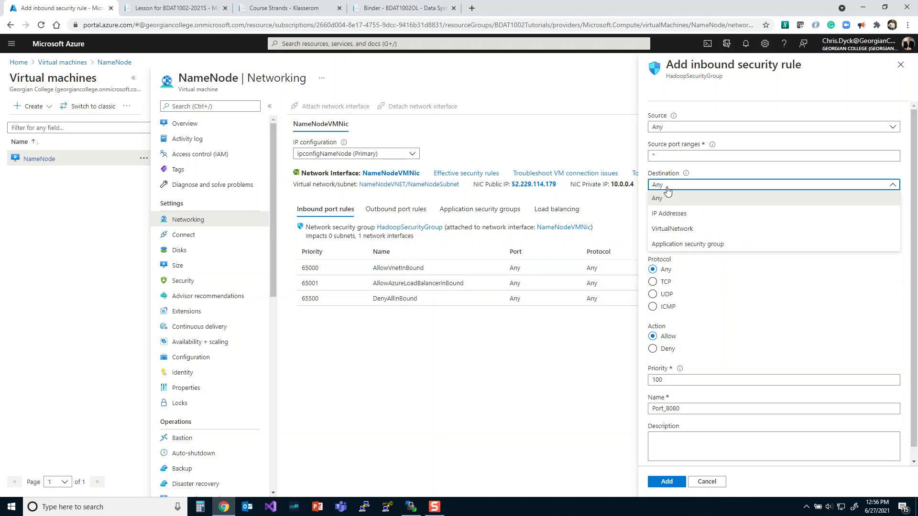
click(668, 190)
click(670, 214)
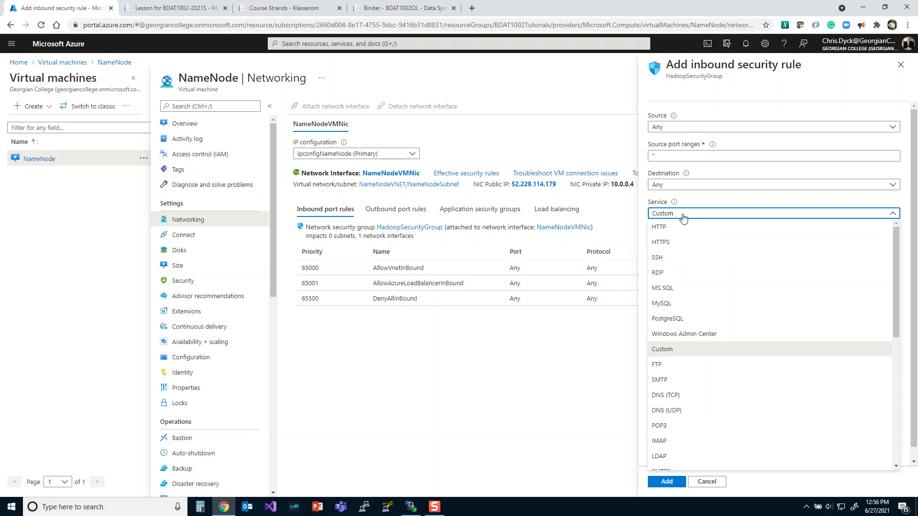
click(665, 259)
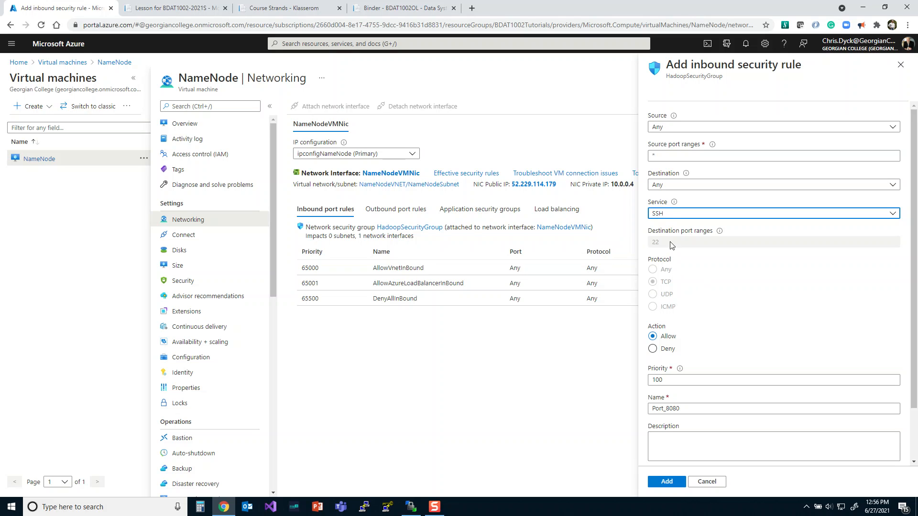
- Look through the available service presets for the rule and keep SSH selected
click(734, 216)
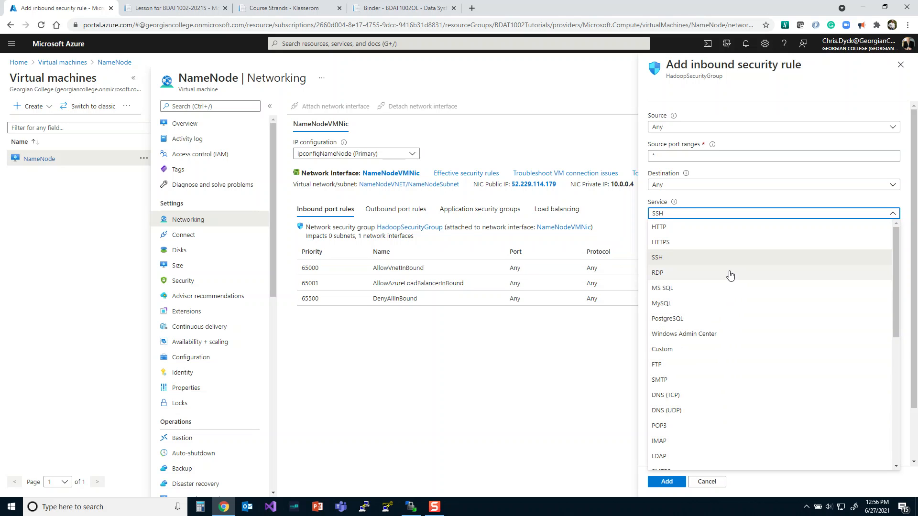
scroll(727, 276, down, 1)
scroll(731, 276, down, 4)
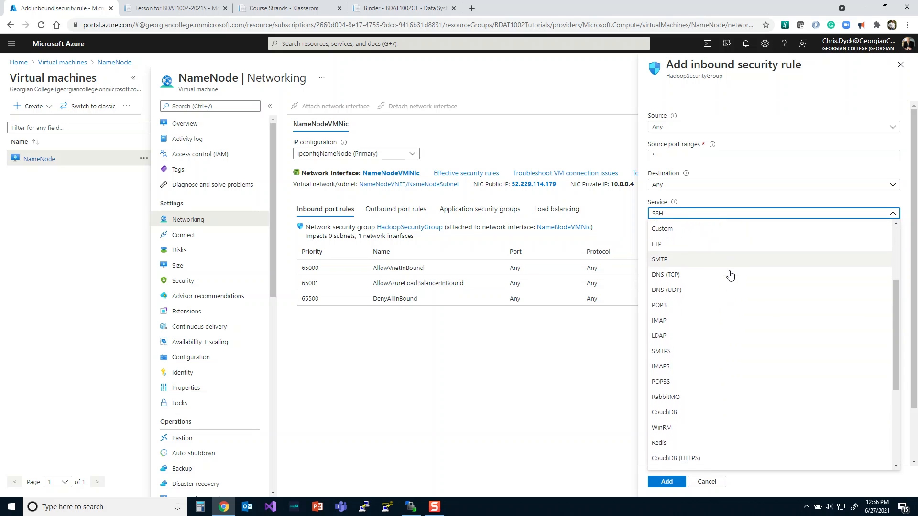
scroll(730, 276, down, 2)
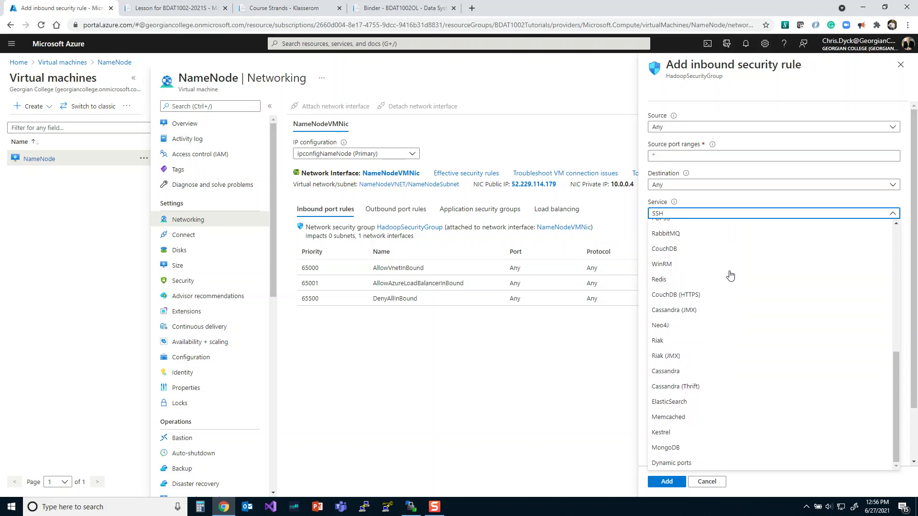
scroll(730, 276, up, 5)
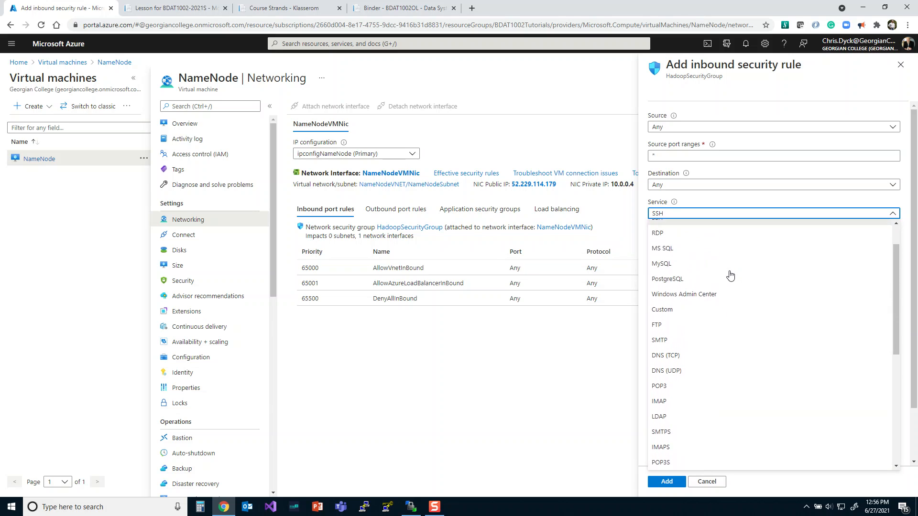
scroll(731, 276, up, 1)
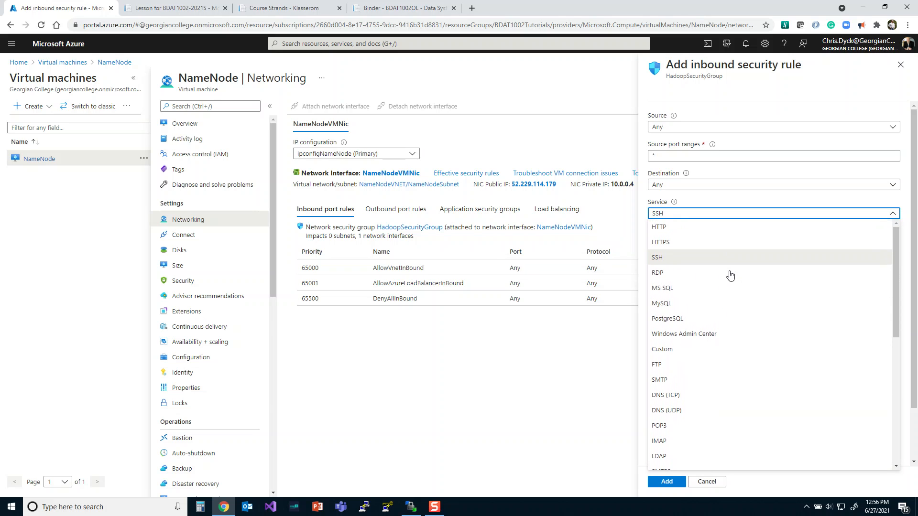
click(674, 257)
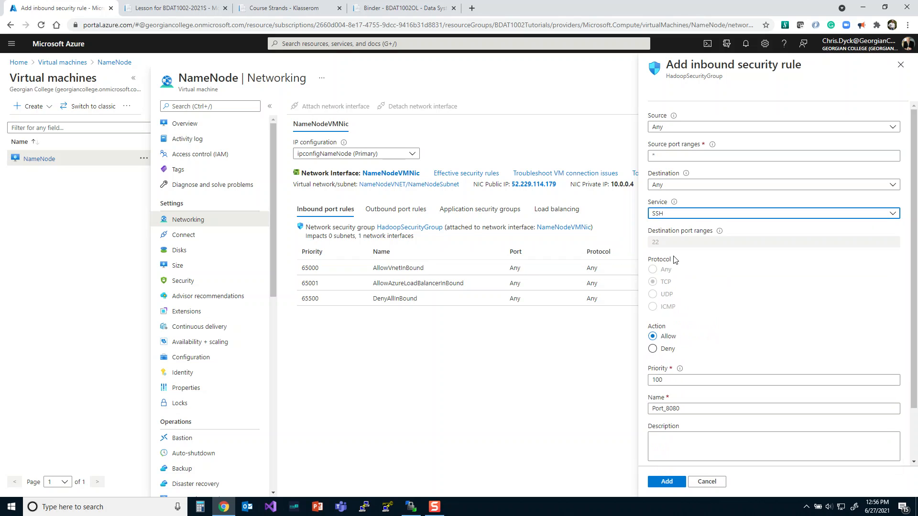
- Name the inbound security rule SSH_22 and add it to the security group
click(665, 380)
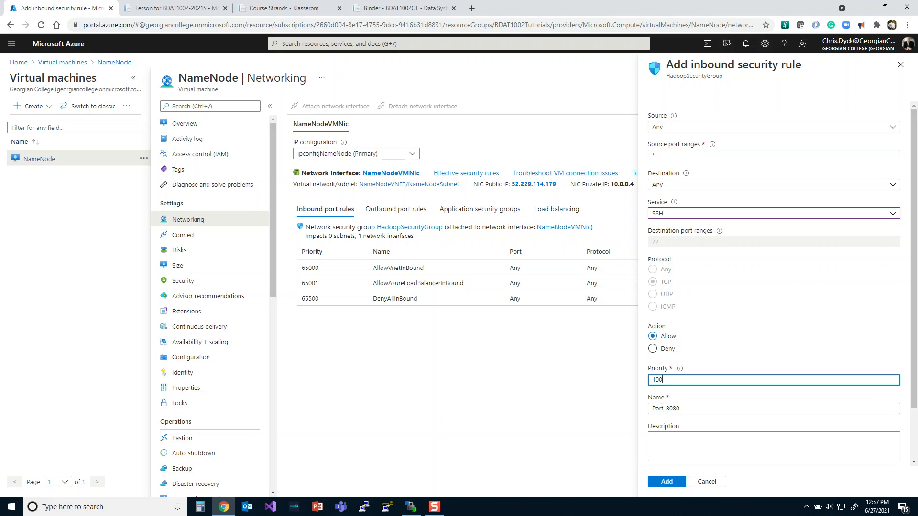
double_click(682, 408)
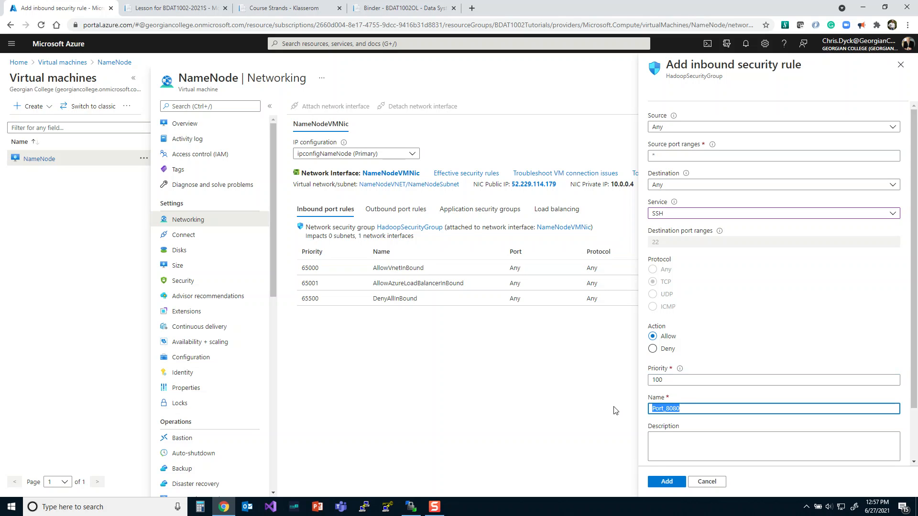
text(SSSH)
key(BackSpace)
key(BackSpace)
text(H_22)
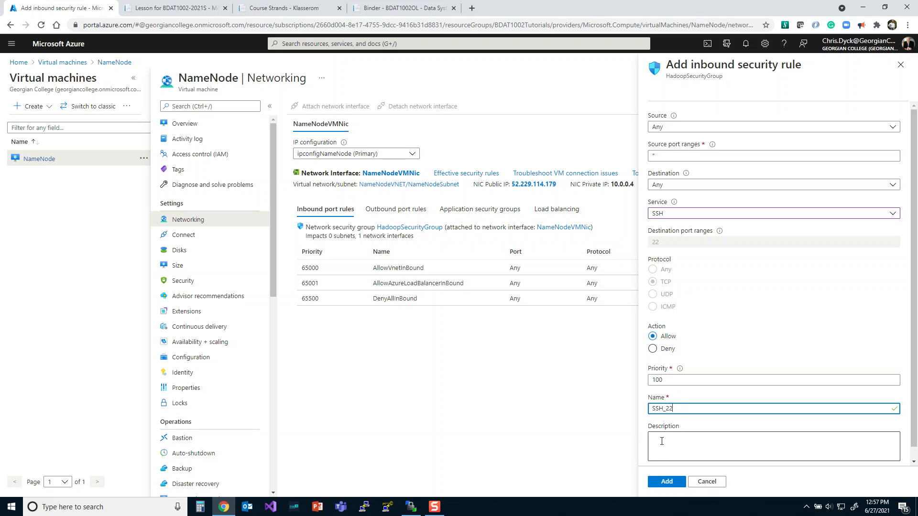
click(667, 482)
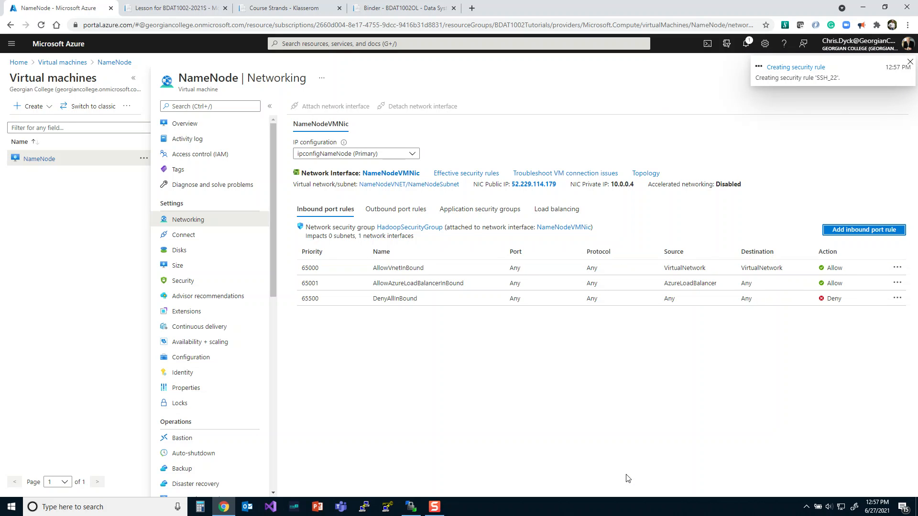
- Add an inbound security rule for the RDP service named RDP_3389 with priority 110
click(867, 231)
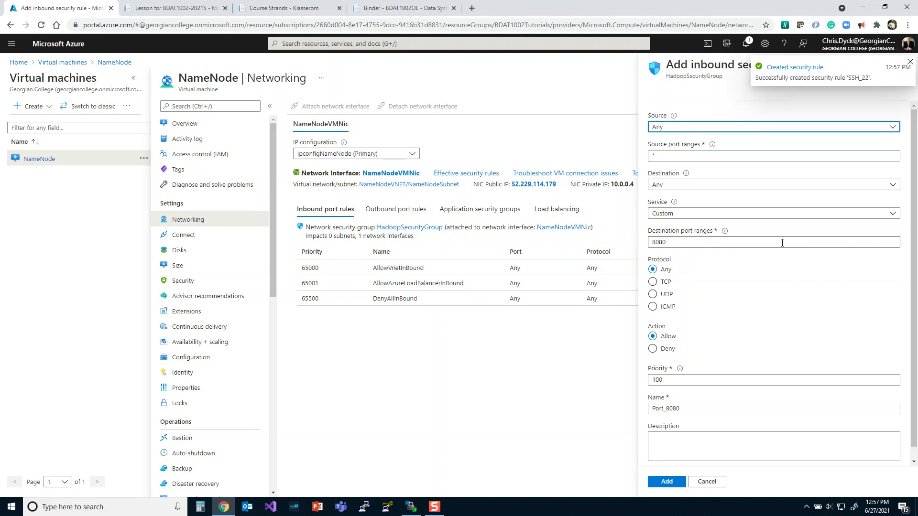
click(675, 217)
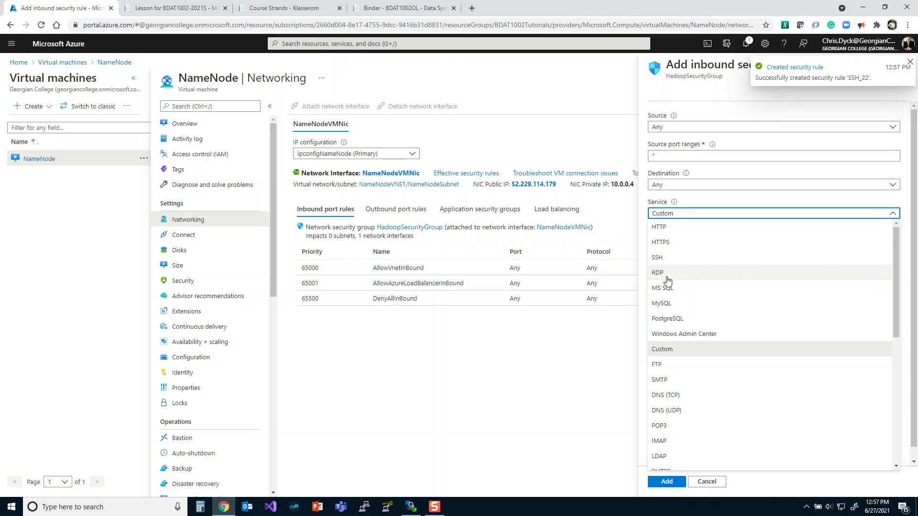
click(658, 272)
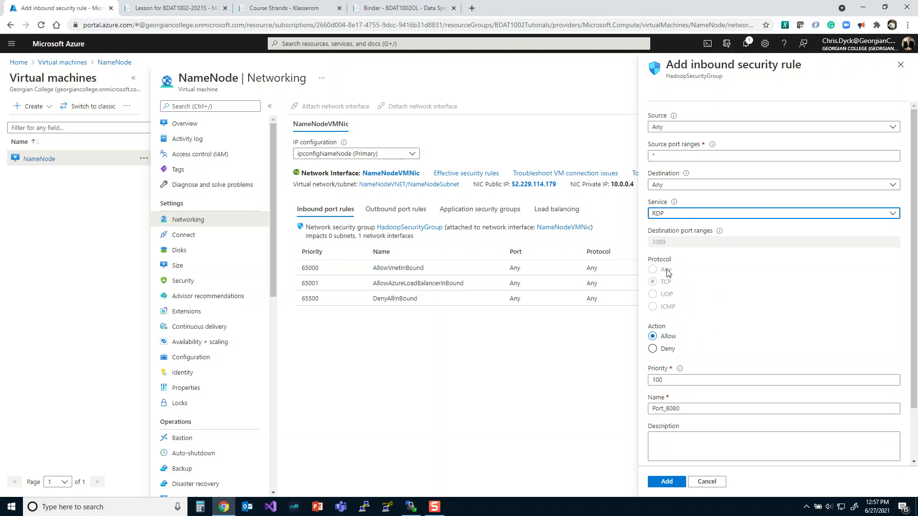
double_click(668, 409)
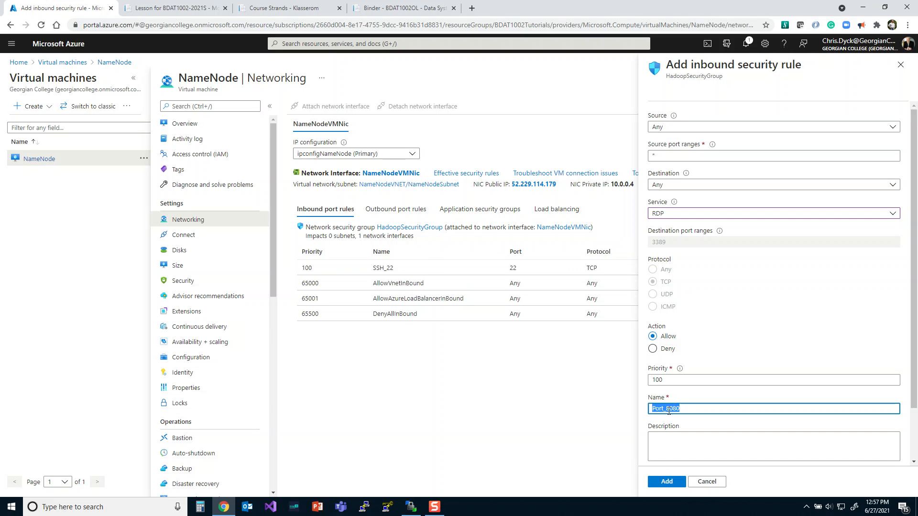
text(RDP)
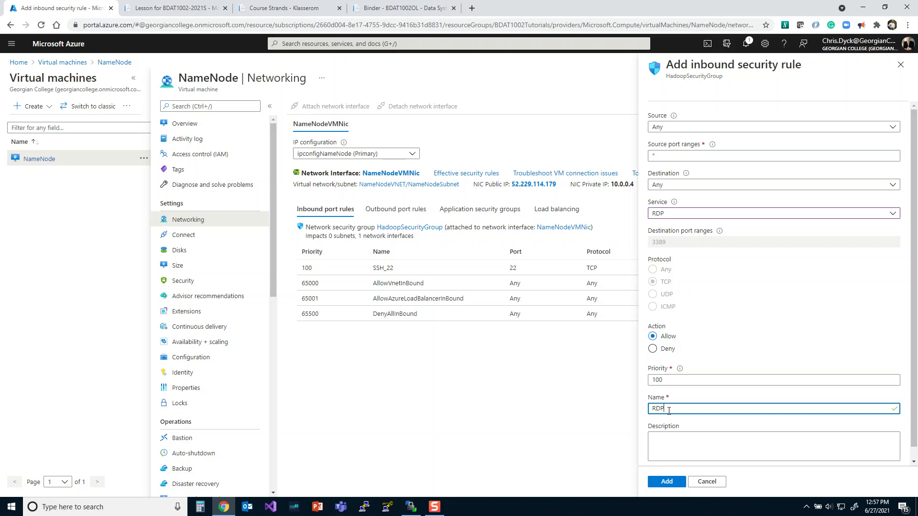
text(_3389)
drag(667, 383, 638, 382)
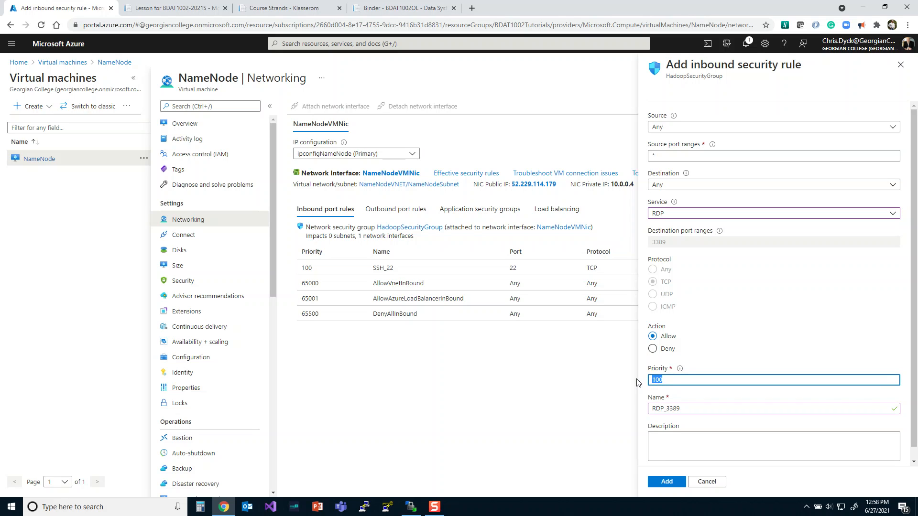
text(110)
click(662, 482)
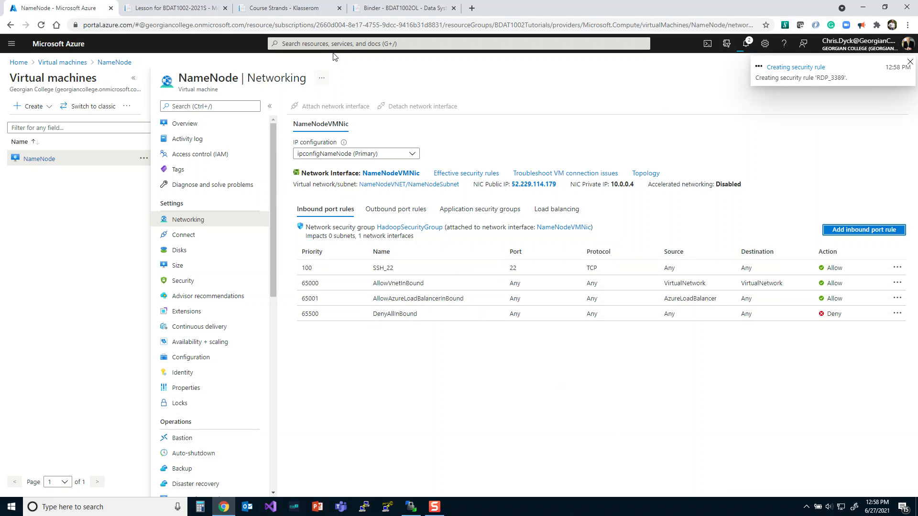
- Find the Hadoop Service Ports table on the Binder course page and select the Hadoop Web UI rule name HadoopNamedNode_9870
click(374, 9)
scroll(374, 218, down, 2)
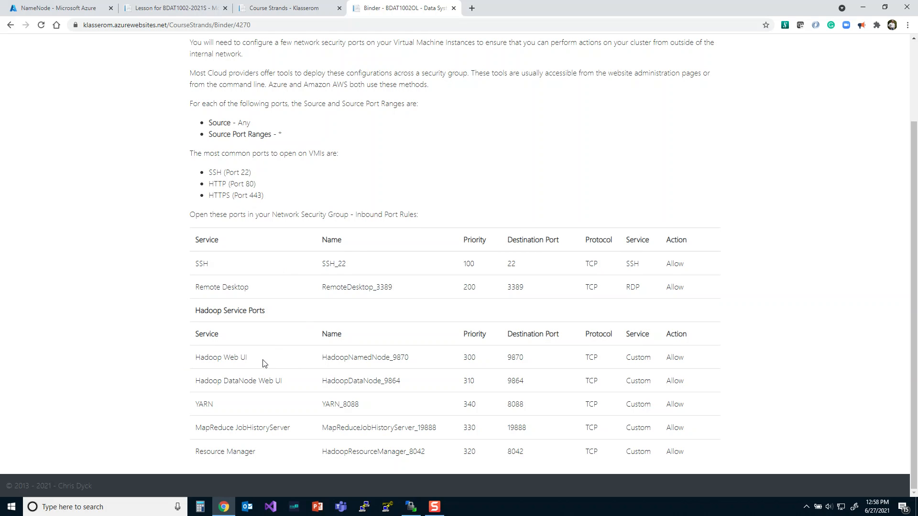
drag(322, 358, 409, 359)
key(ctrl+c)
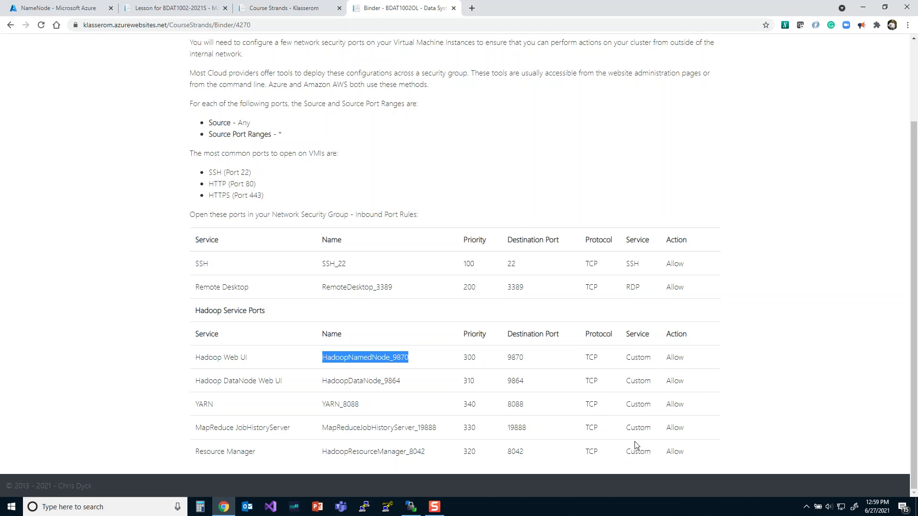
- Start another inbound security rule in Azure with custom destination port 9870, TCP protocol and priority 300
click(76, 8)
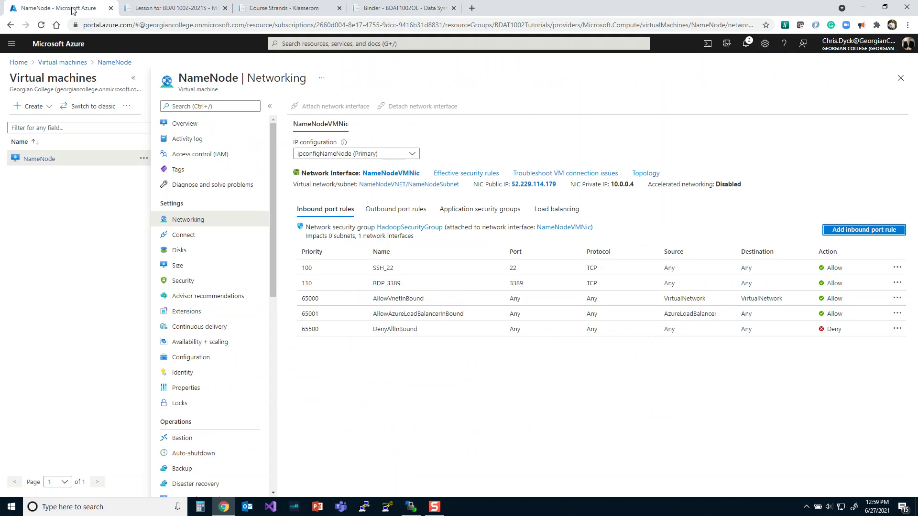
click(847, 230)
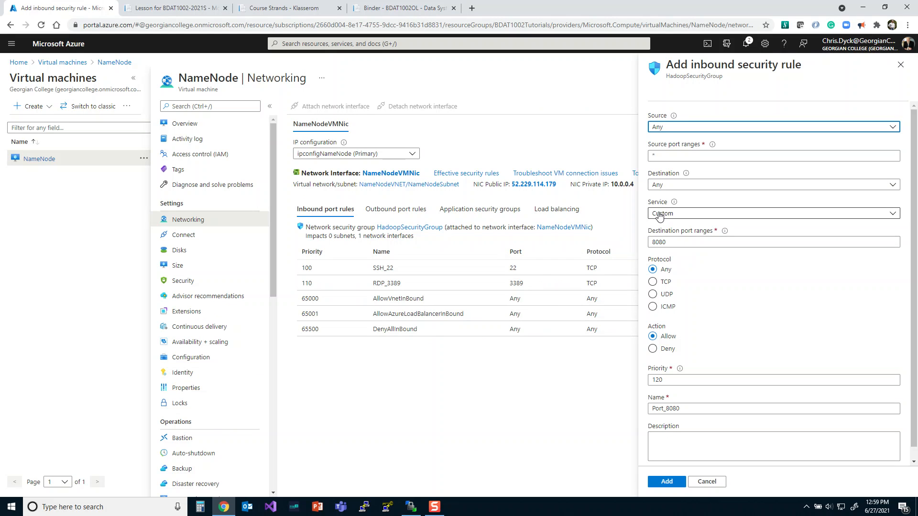
drag(669, 242, 626, 245)
text(9870)
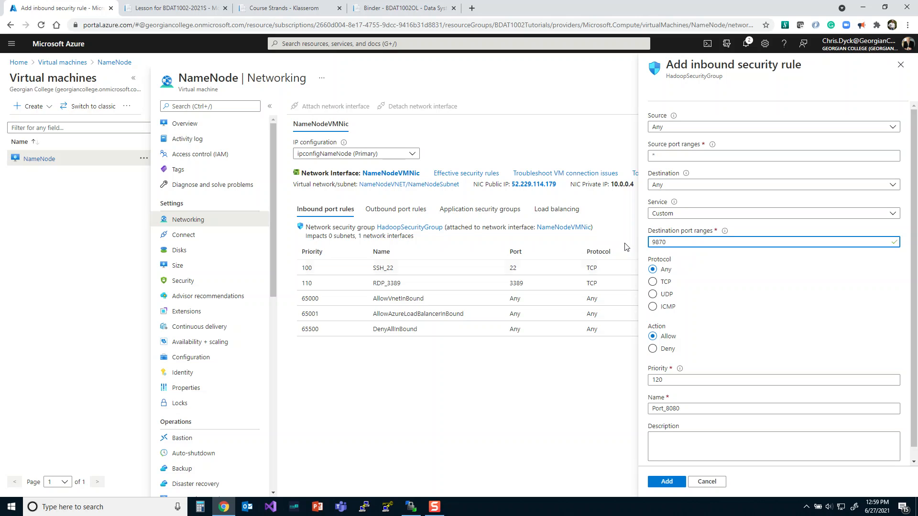
click(653, 282)
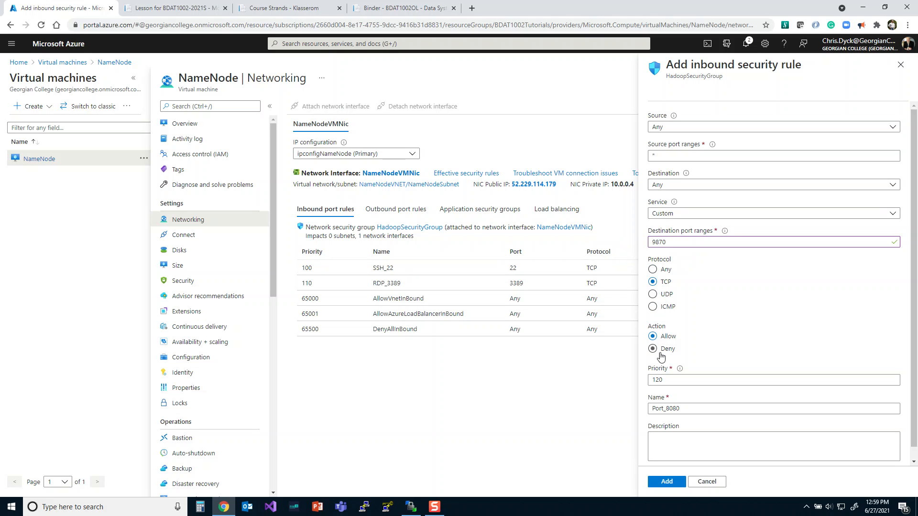
click(670, 381)
double_click(670, 381)
text(300)
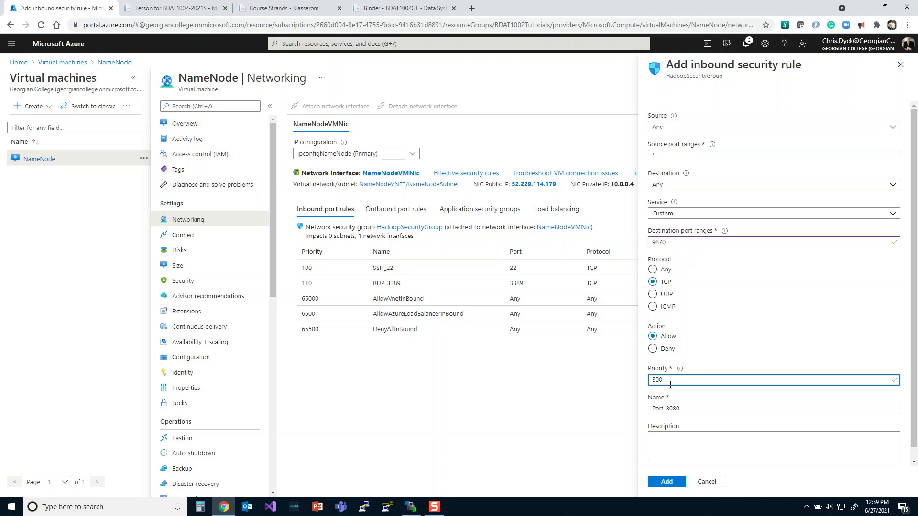
- Name the rule HadoopNamedNode_9870, reusing the name from the Binder course page, and add it to the security group
double_click(681, 409)
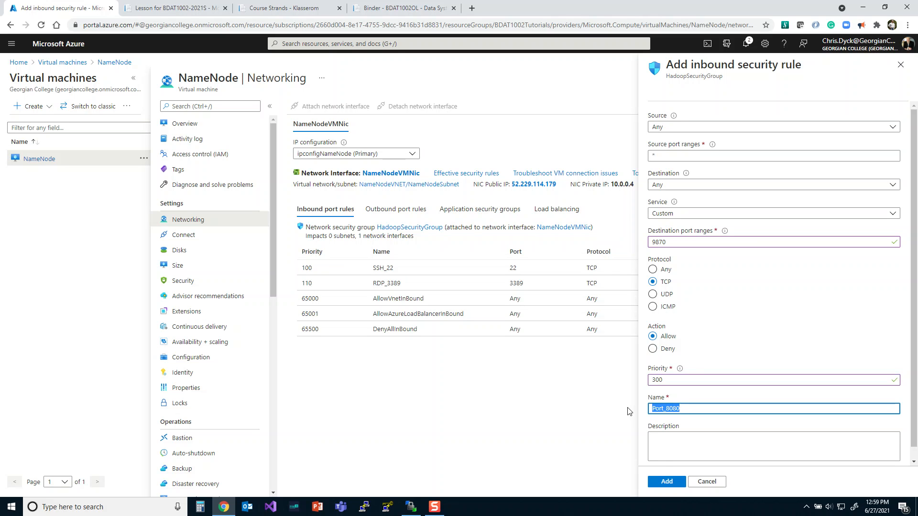
click(399, 7)
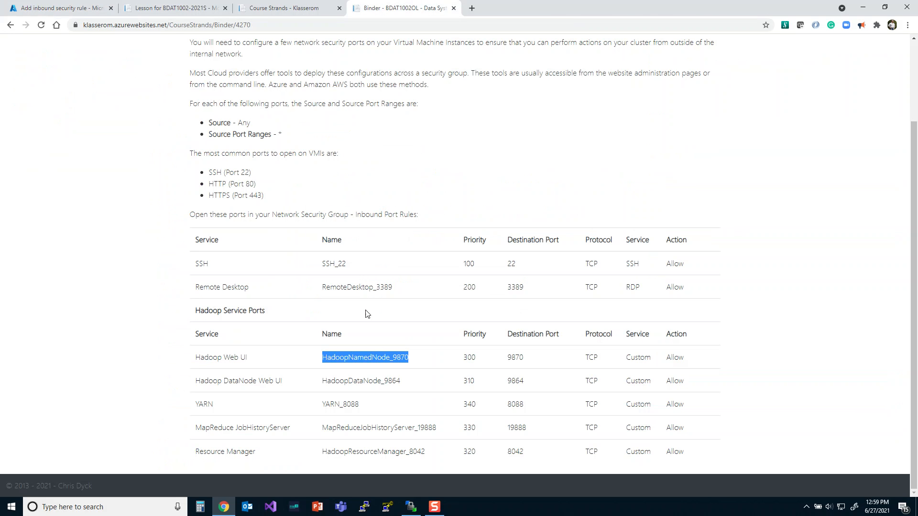
click(80, 7)
key(ctrl+v)
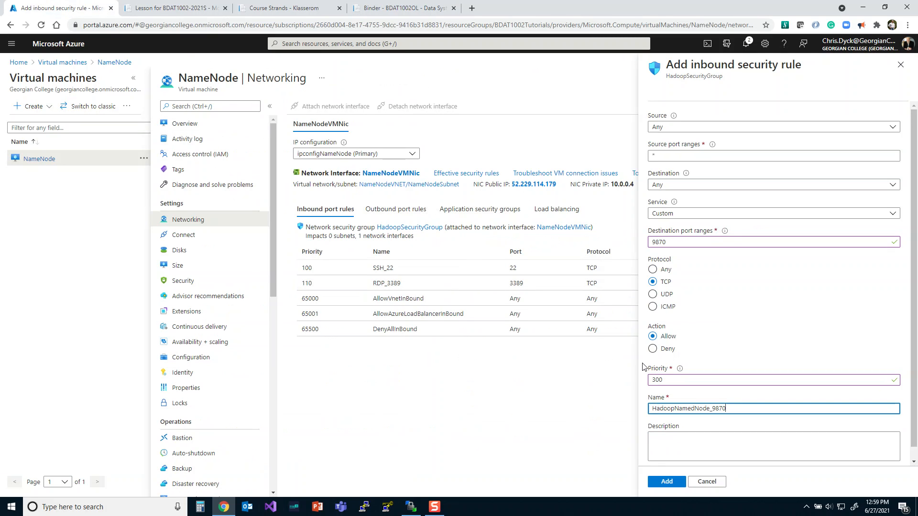
click(670, 482)
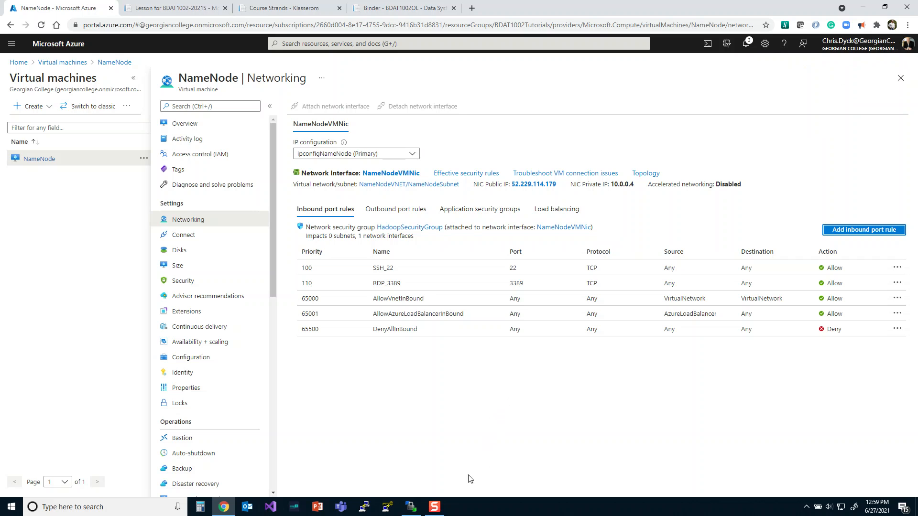
- Switch to WinSCP and open the advanced SSH authentication settings of the saved NameNode2 site for editing
click(410, 508)
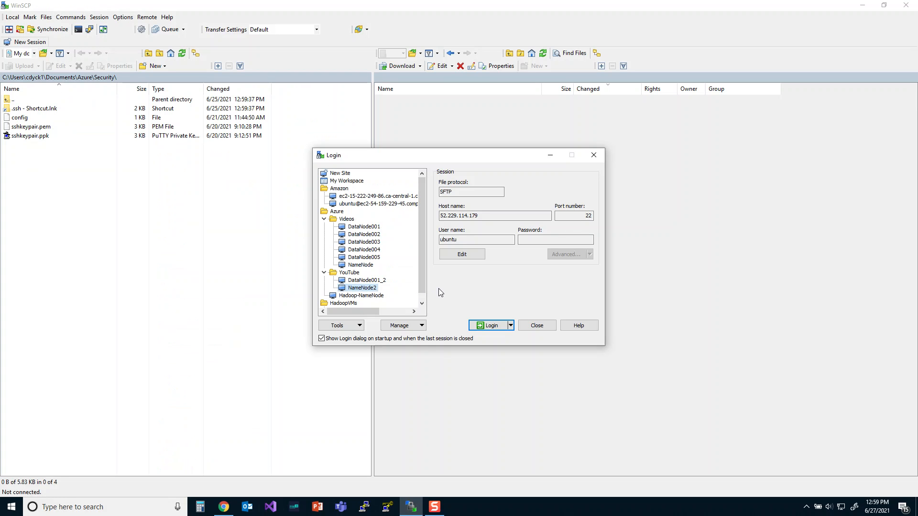
click(460, 255)
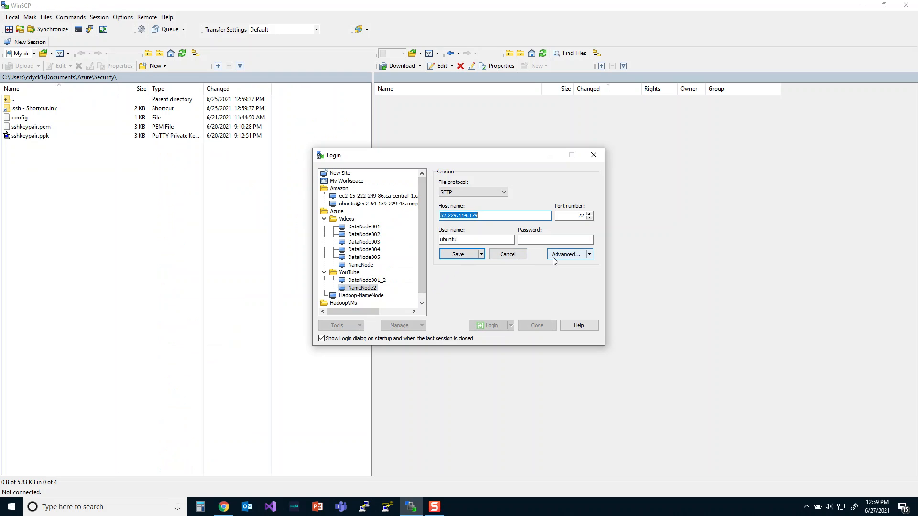
click(553, 257)
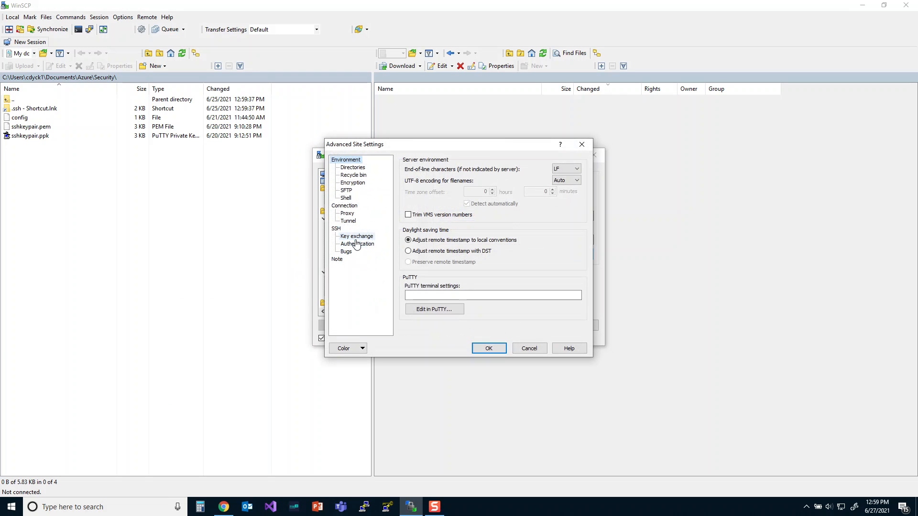
click(356, 239)
click(359, 244)
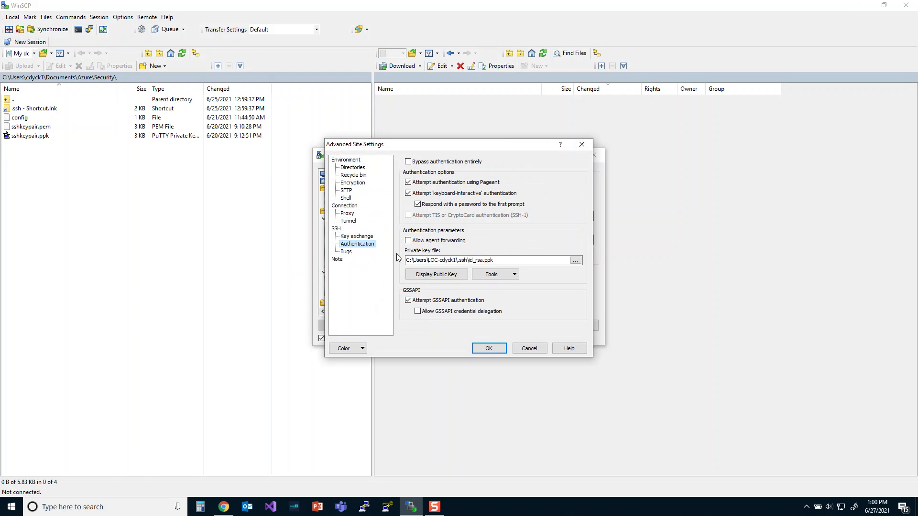
- Set the site's private key to the hadoopkeypair file from the .ssh folder, converting it to PuTTY format as hadoopkeypair.ppk
click(577, 262)
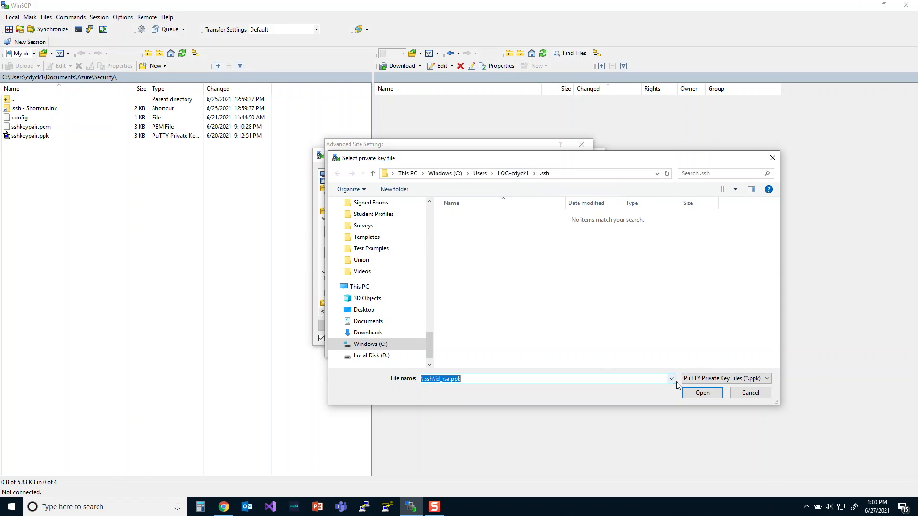
click(726, 378)
click(703, 404)
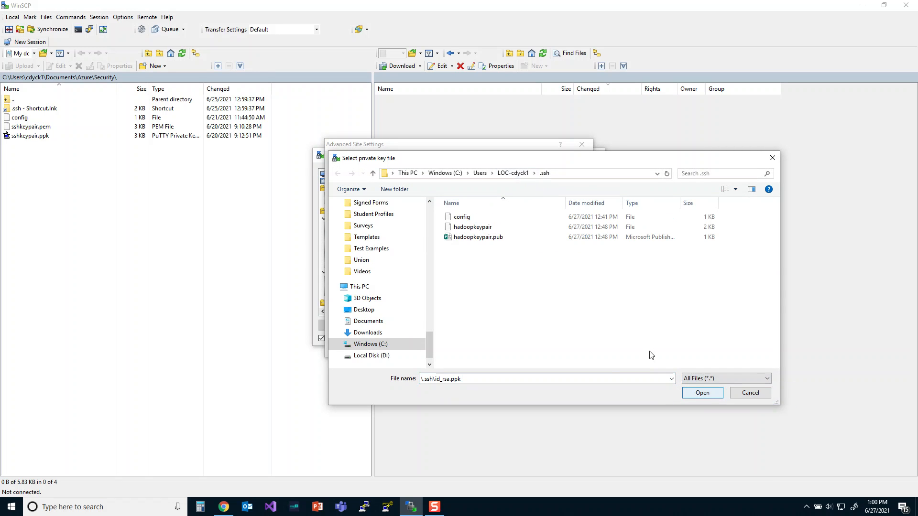
double_click(454, 231)
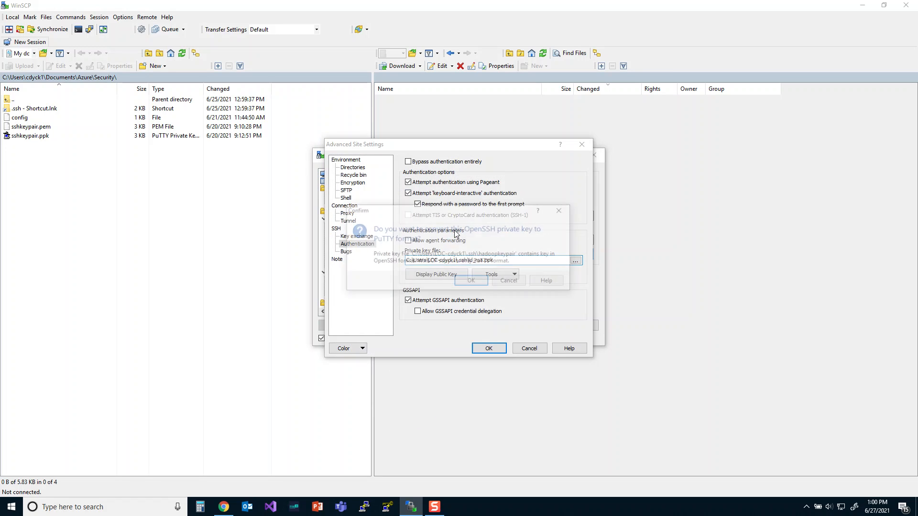
click(468, 284)
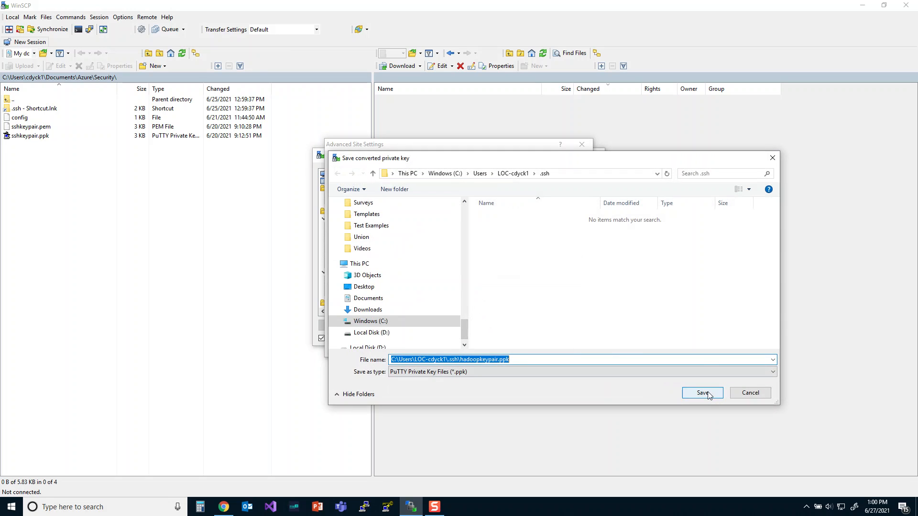
click(702, 392)
click(498, 271)
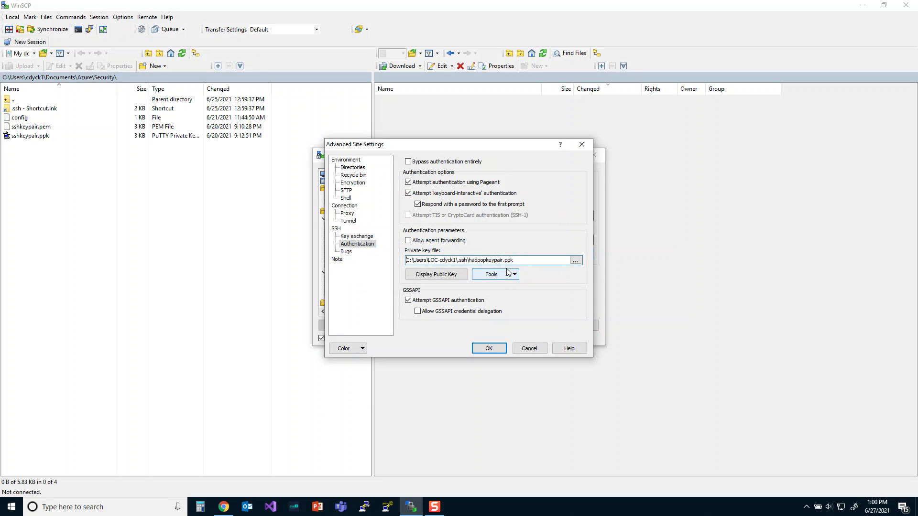
- Save the NameNode2 site settings and log in to the server, accepting its unknown host key
click(489, 348)
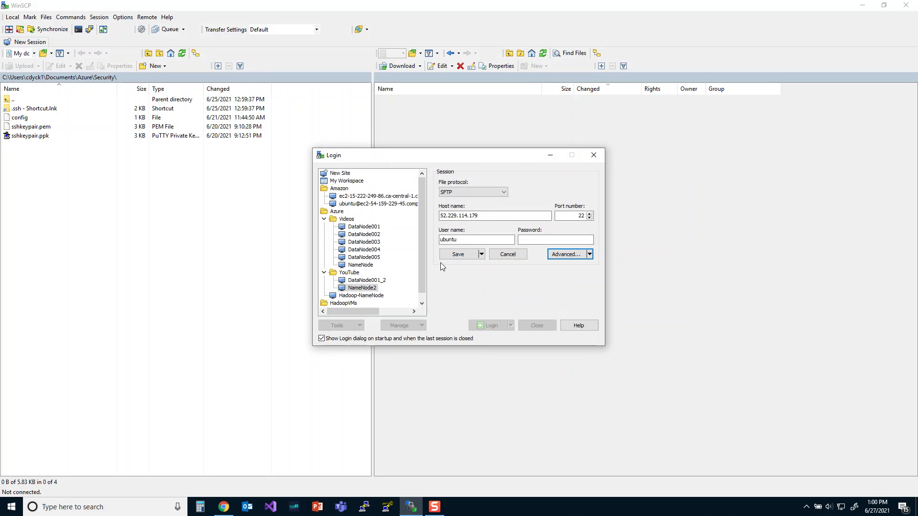
click(454, 256)
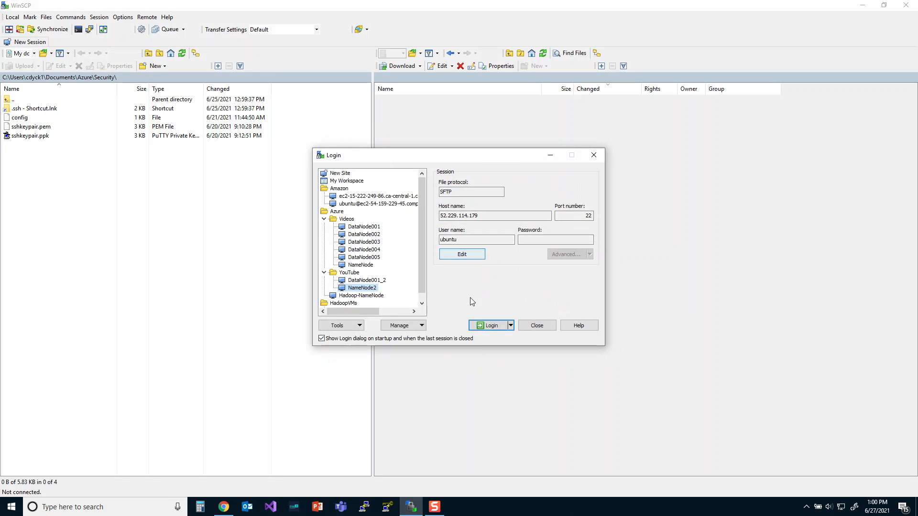
click(497, 326)
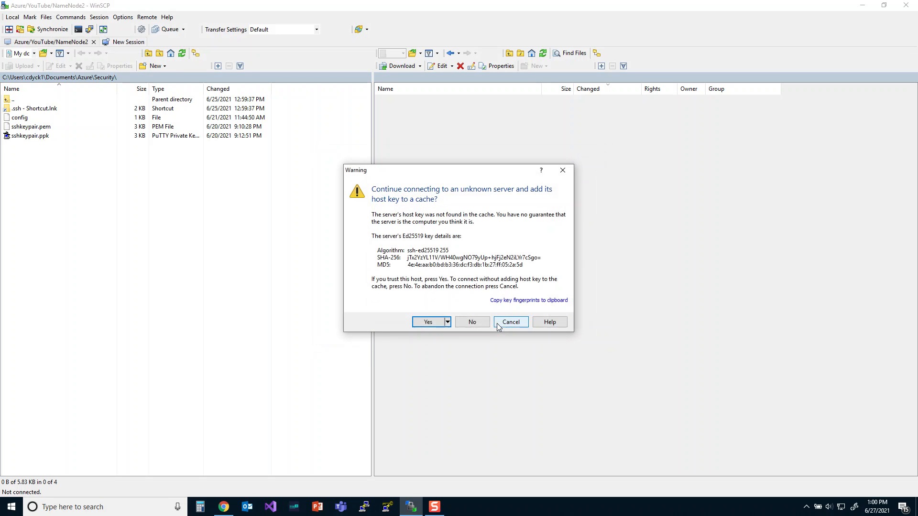
click(428, 323)
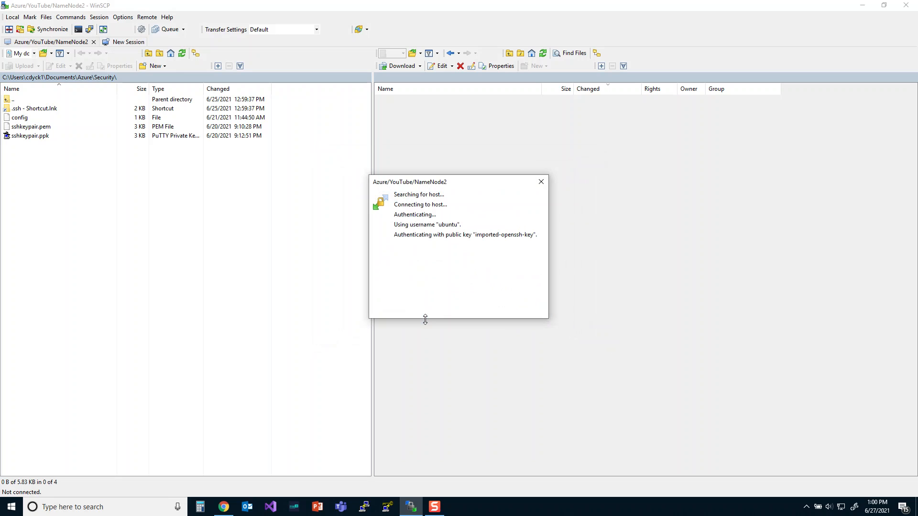